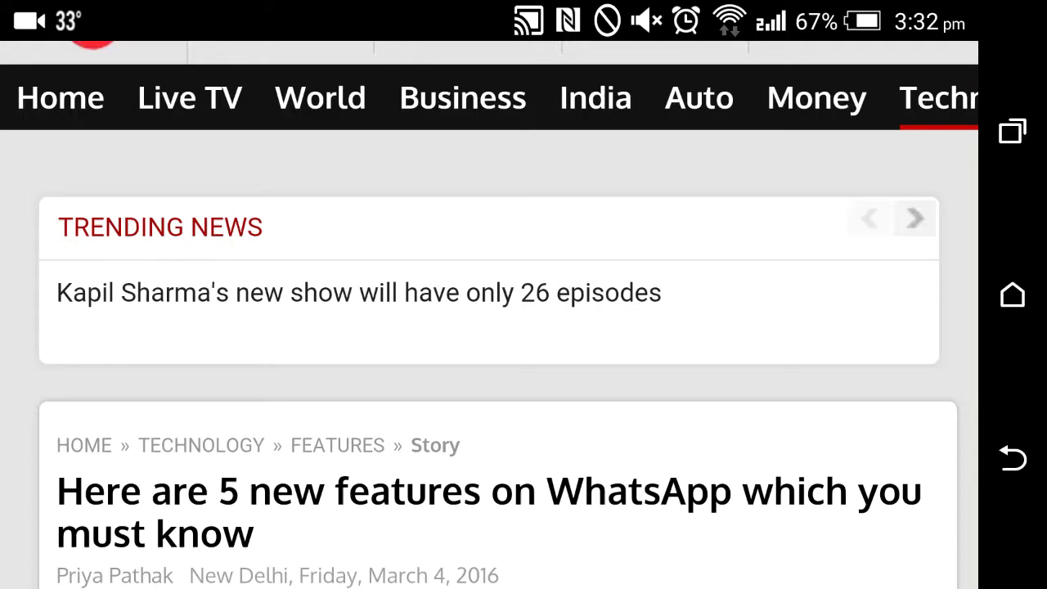
- Scroll the India Today article past the emoji photo to the numbered list starting with document sharing
scroll(489, 315, down, 3)
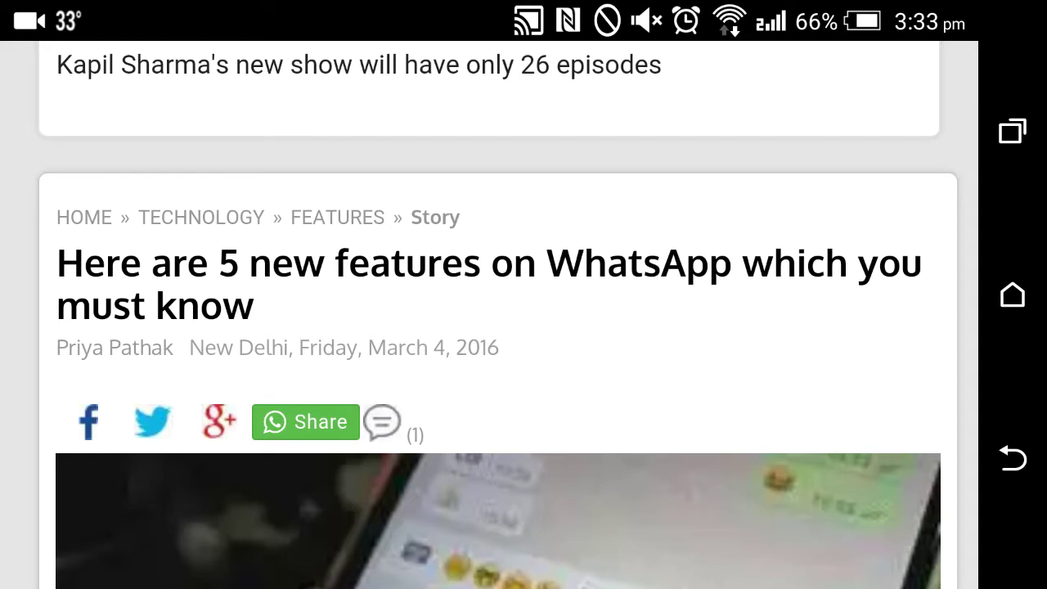
drag(138, 344, 138, 486)
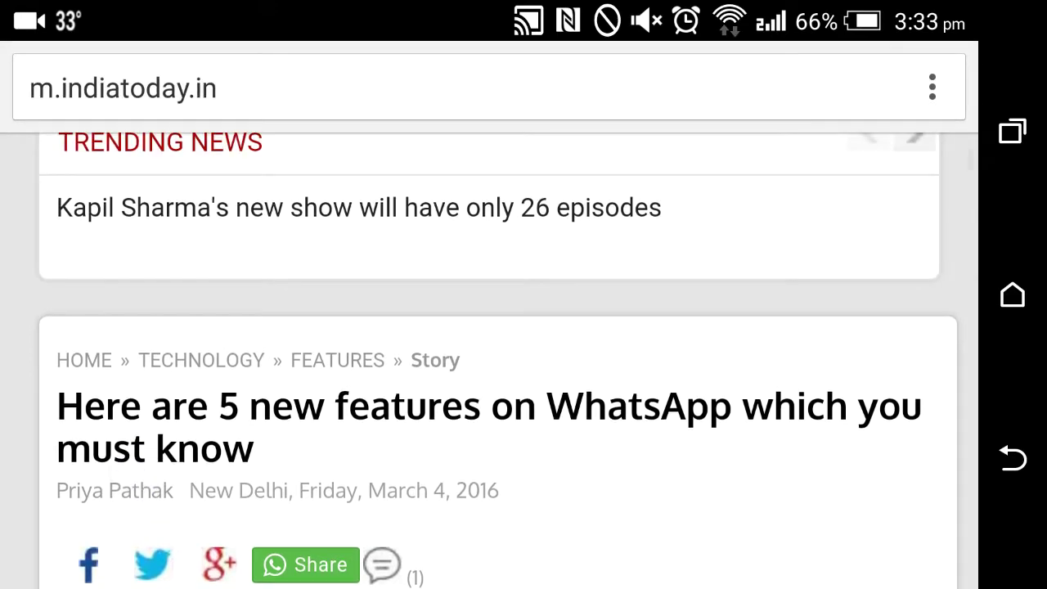
mouse_move(121, 369)
mouse_down()
mouse_move(121, 217)
mouse_move(152, 393)
mouse_up()
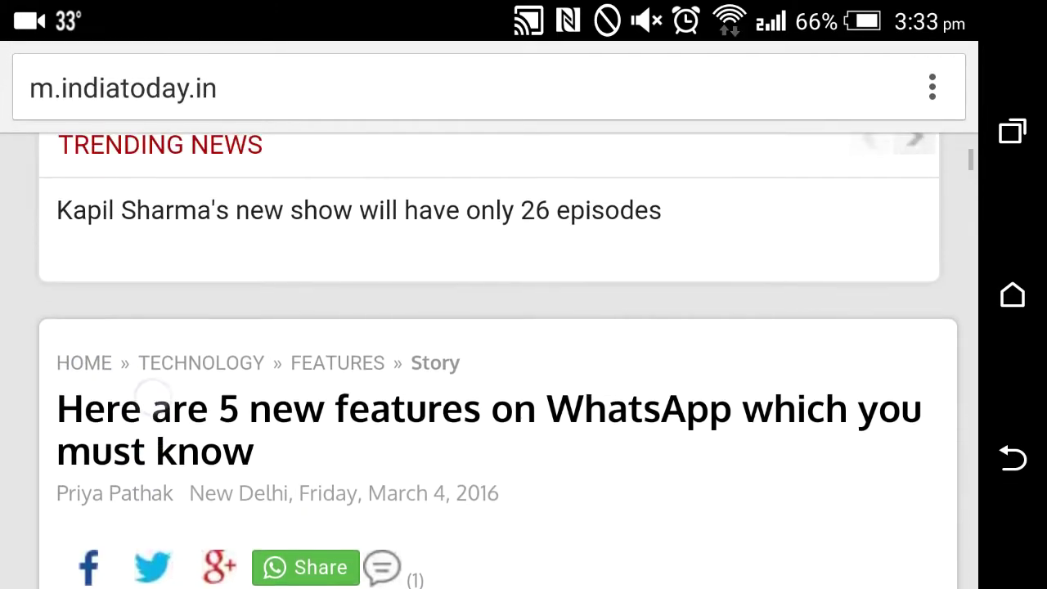
mouse_move(155, 313)
mouse_down()
mouse_move(154, 425)
mouse_move(112, 281)
mouse_move(164, 422)
mouse_up()
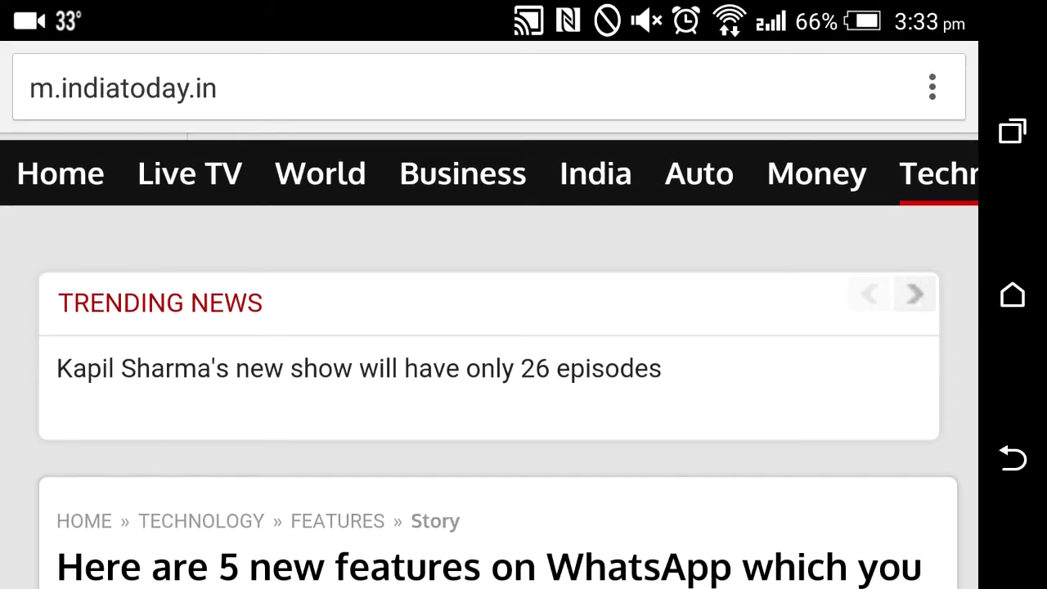
scroll(498, 314, down, 10)
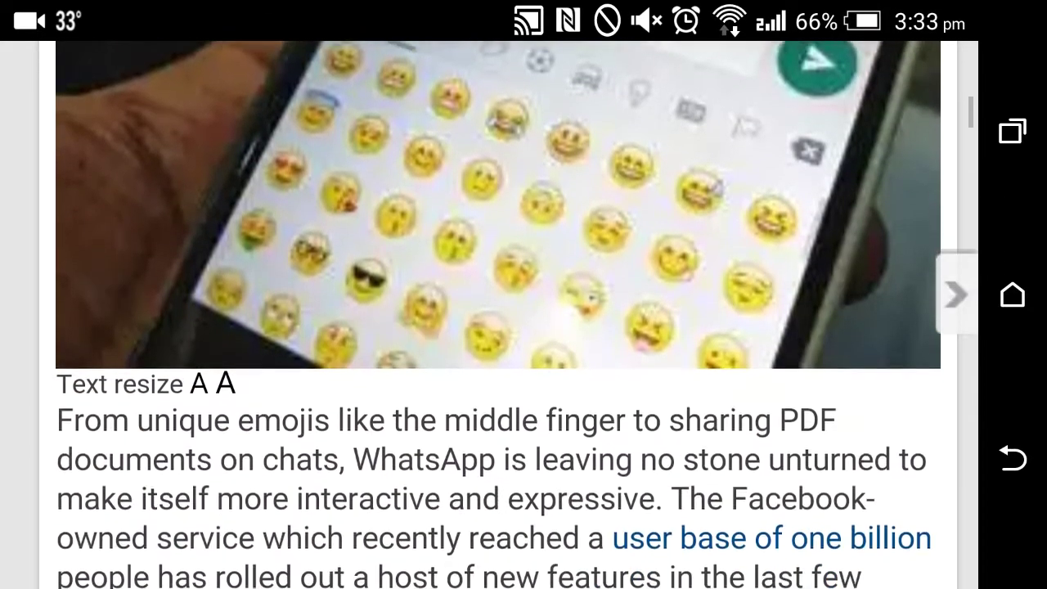
scroll(498, 315, down, 6)
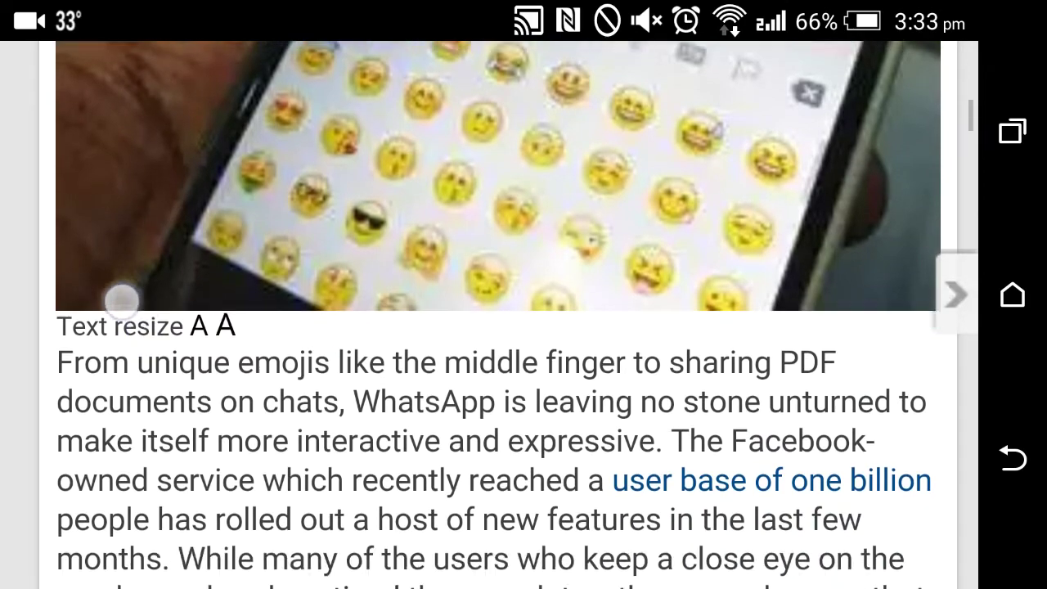
scroll(515, 314, down, 2)
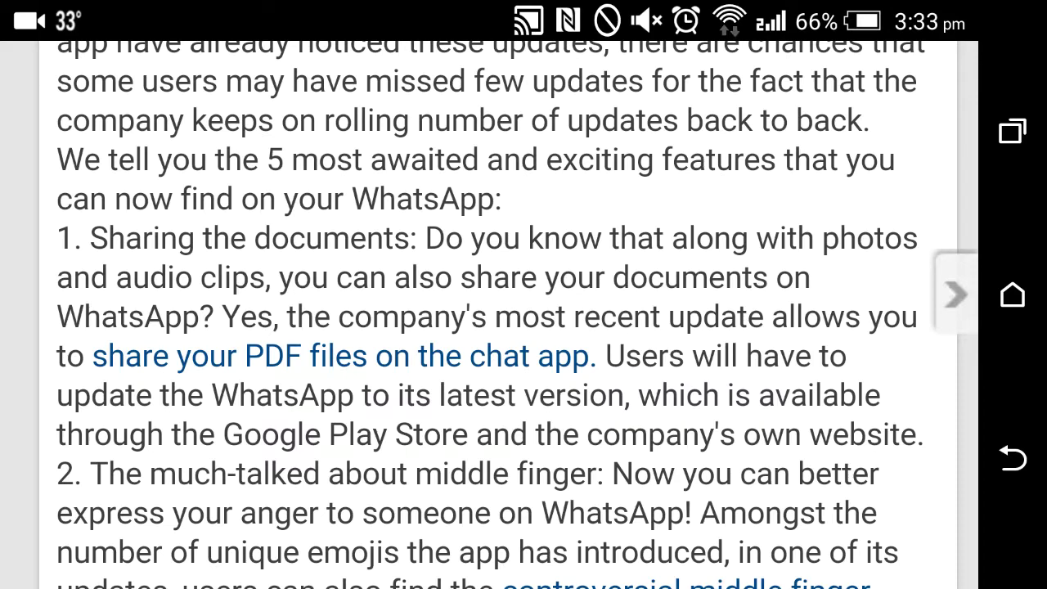
scroll(171, 340, up, 1)
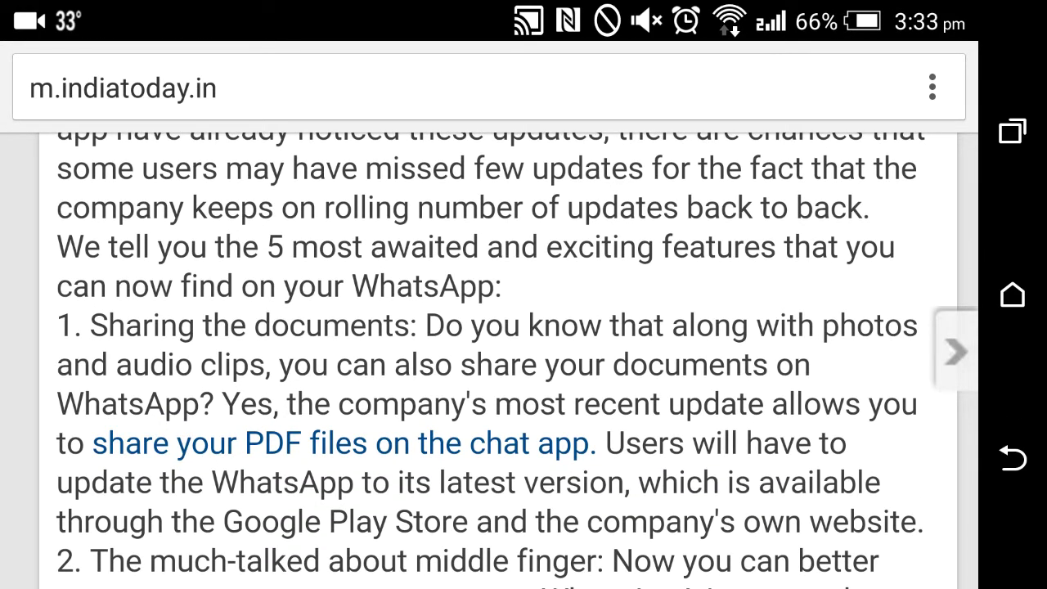
click(1012, 131)
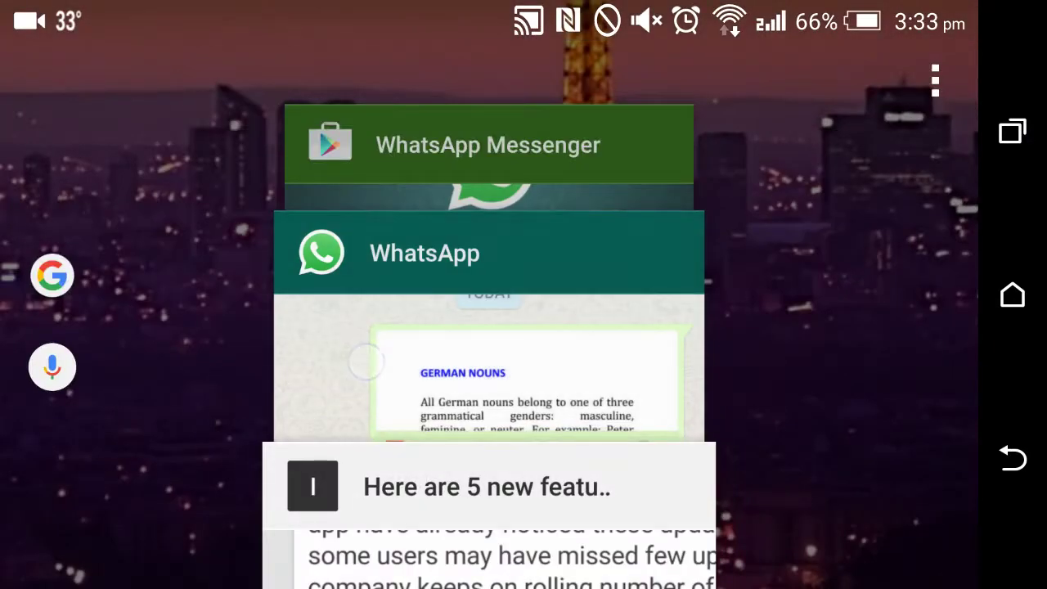
- Return to the WhatsApp chat and bring up its Documents picker listing the available PDFs
click(366, 361)
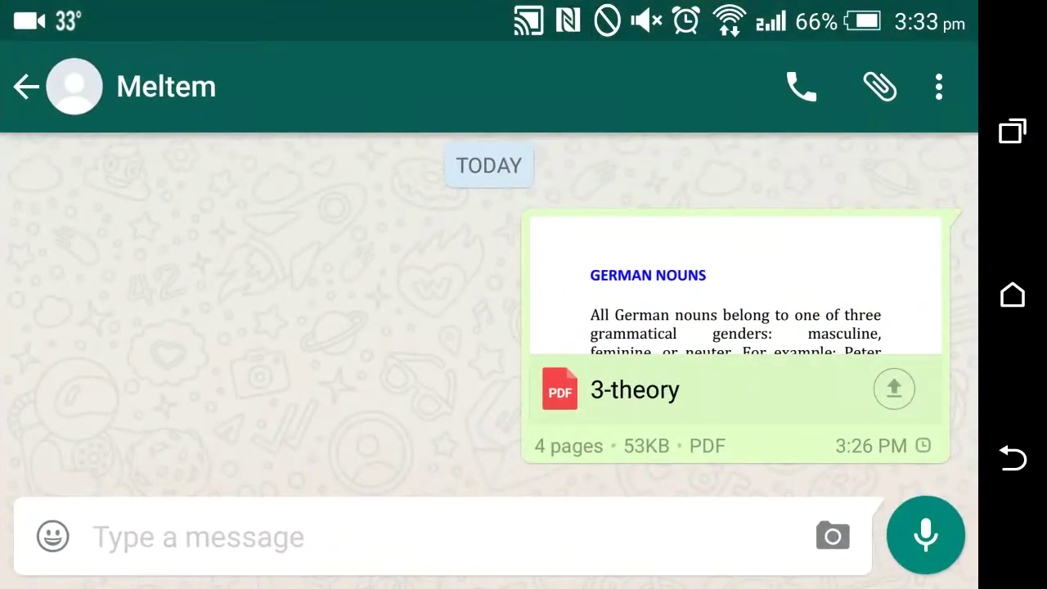
click(880, 86)
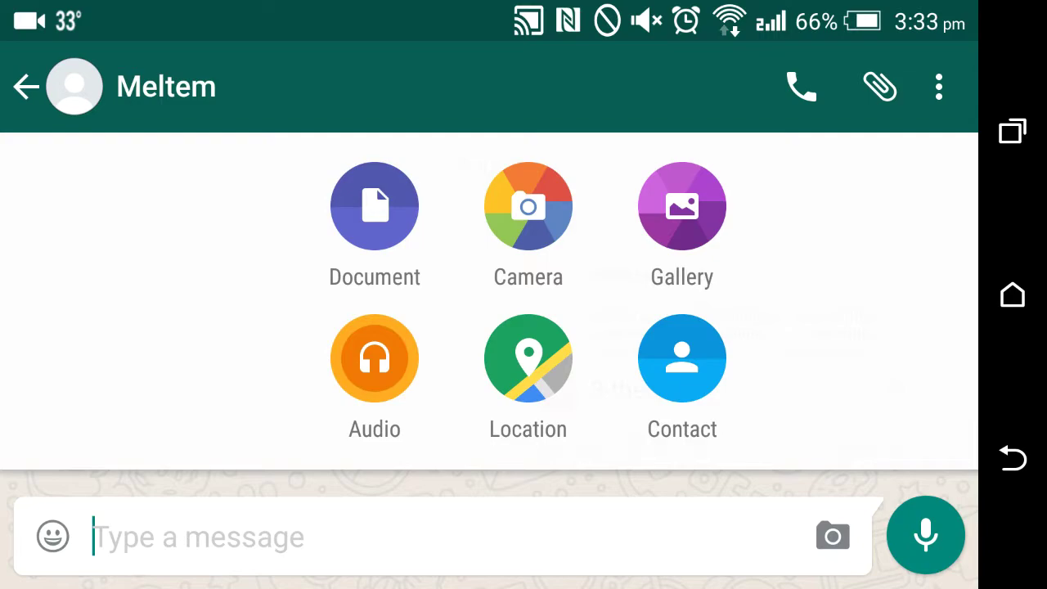
click(374, 205)
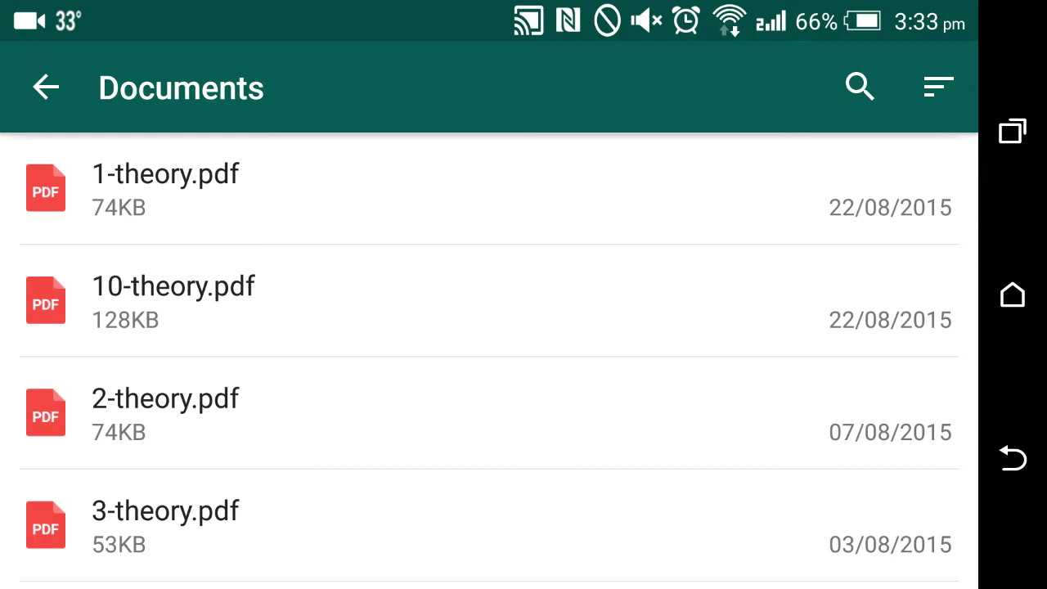
scroll(869, 240, down, 3)
scroll(491, 360, up, 4)
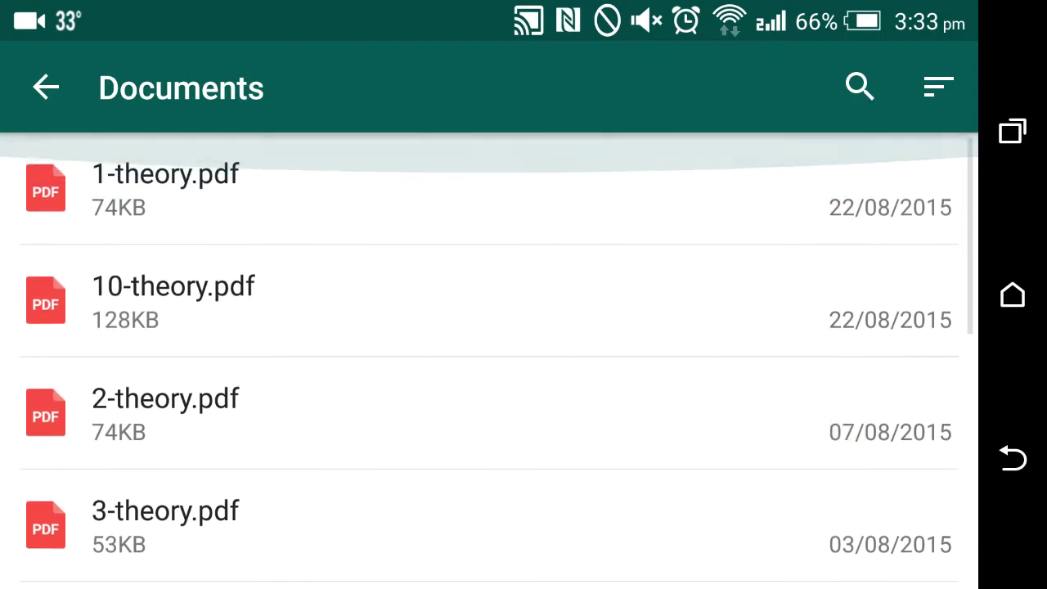
scroll(829, 316, down, 5)
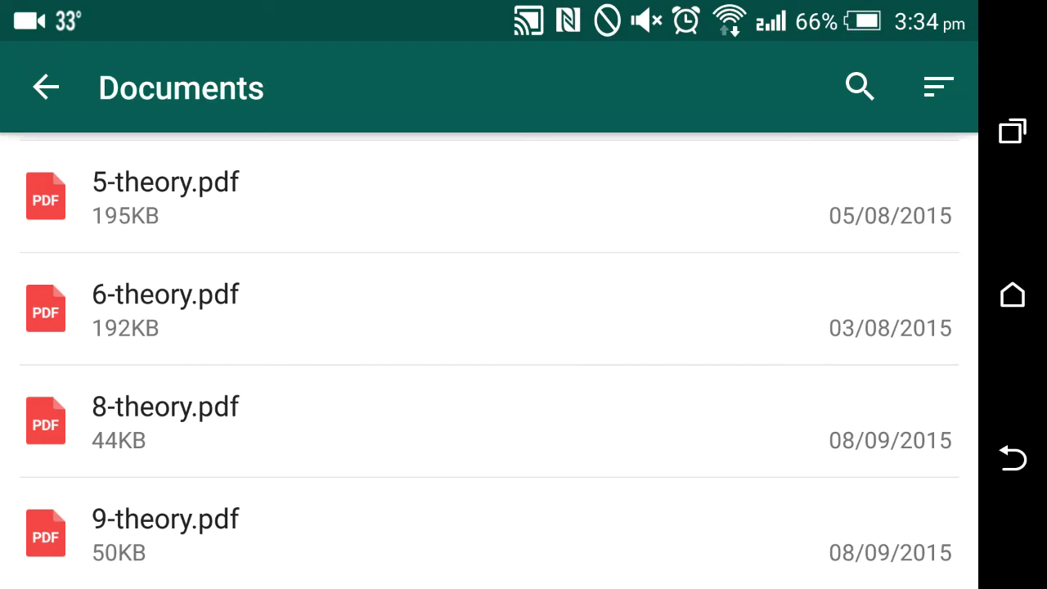
scroll(794, 280, up, 5)
scroll(489, 360, down, 5)
click(1013, 131)
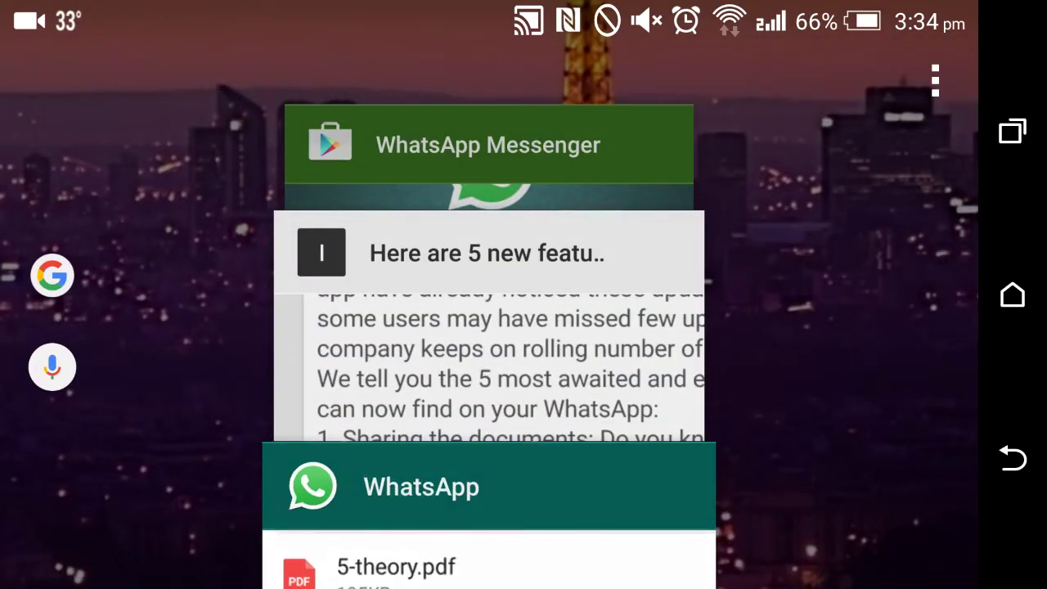
- Switch to Chrome and scroll the India Today article to item 2 on the middle-finger emoji
click(593, 353)
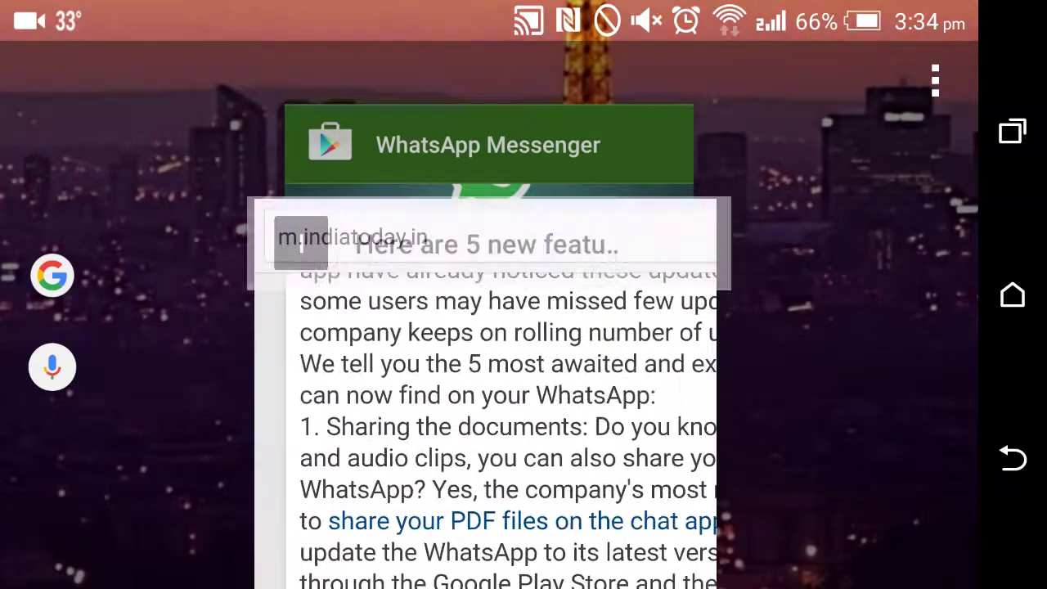
scroll(490, 360, down, 5)
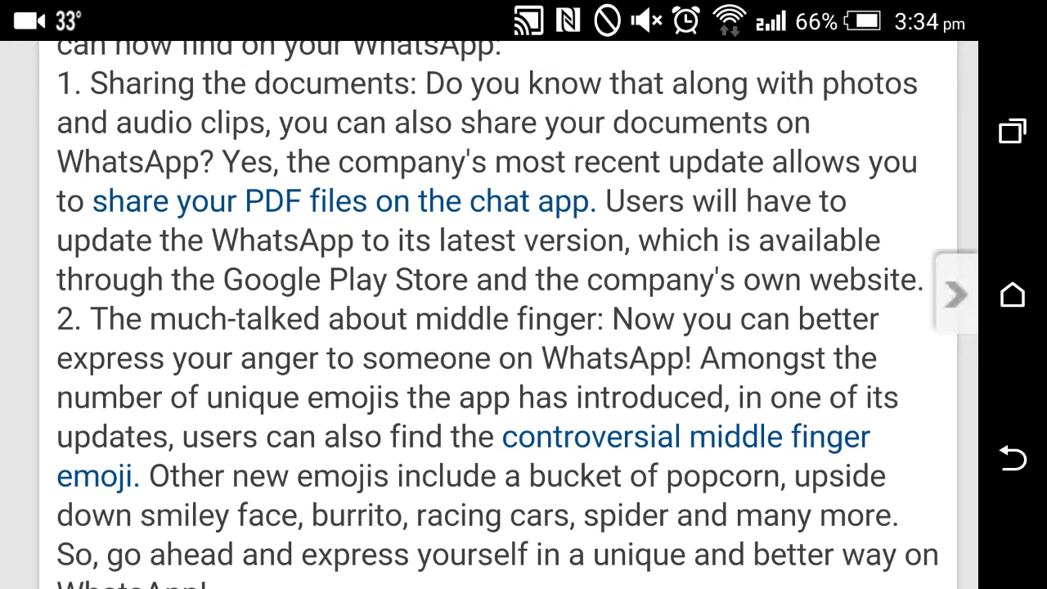
scroll(176, 378, down, 3)
- Go back to WhatsApp and close the document picker to reach the chat with the 53KB PDF
click(1013, 131)
click(491, 327)
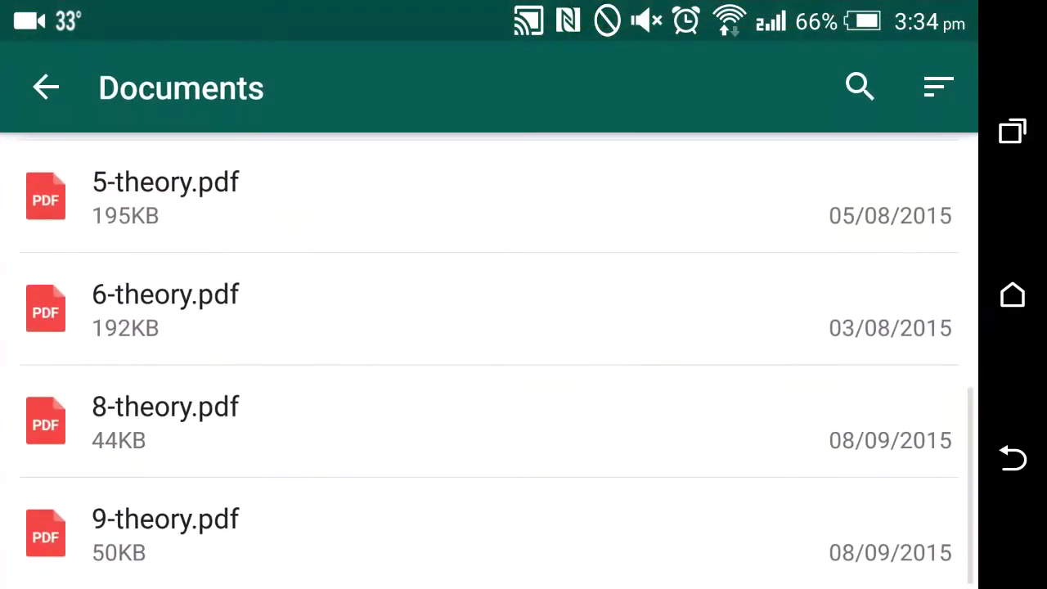
click(1013, 457)
- Insert the middle-finger emoji from the emoji picker into the message box
click(51, 535)
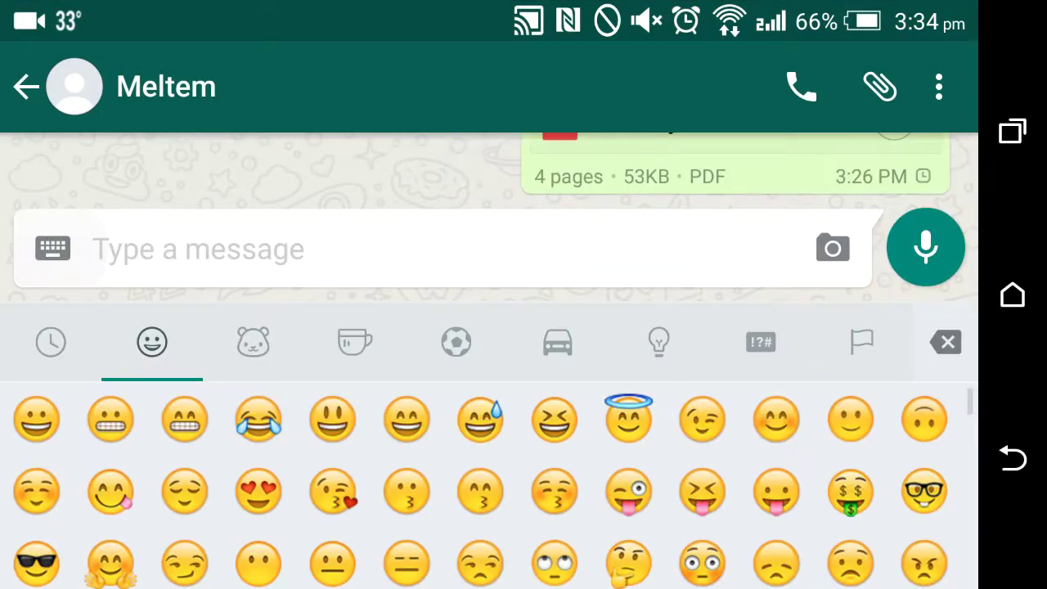
scroll(117, 518, down, 10)
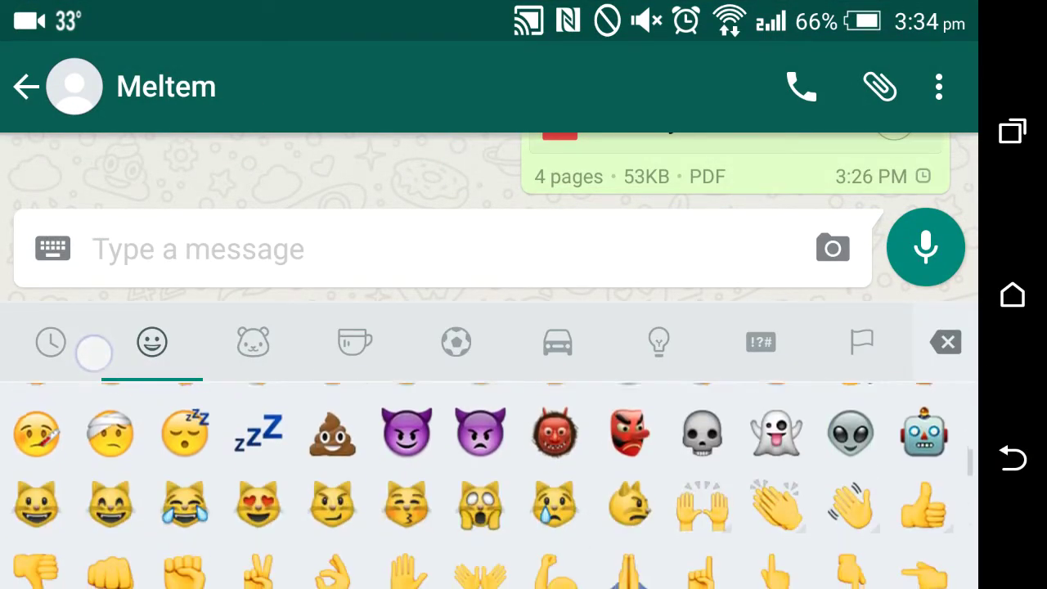
scroll(117, 483, down, 2)
click(110, 483)
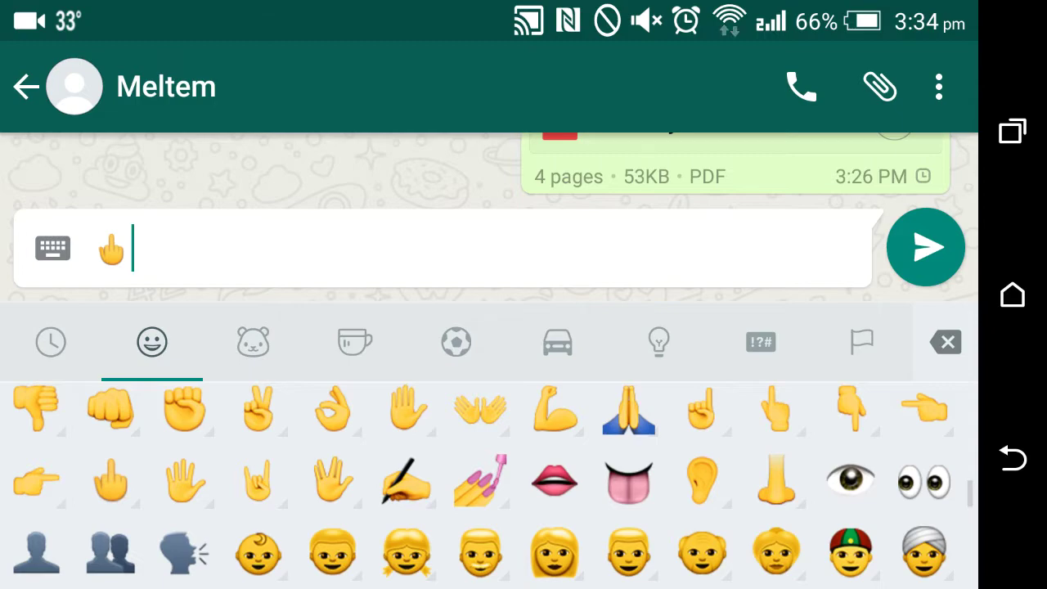
- Delete the emoji, leaving the message box empty, and switch back to the India Today article
click(746, 247)
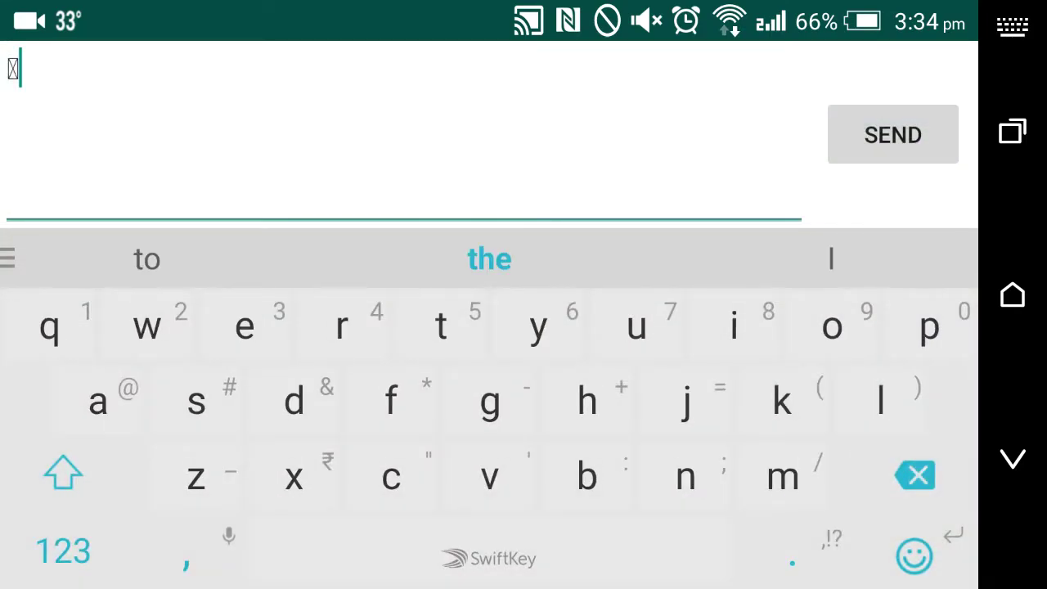
click(1012, 458)
click(729, 549)
click(1013, 458)
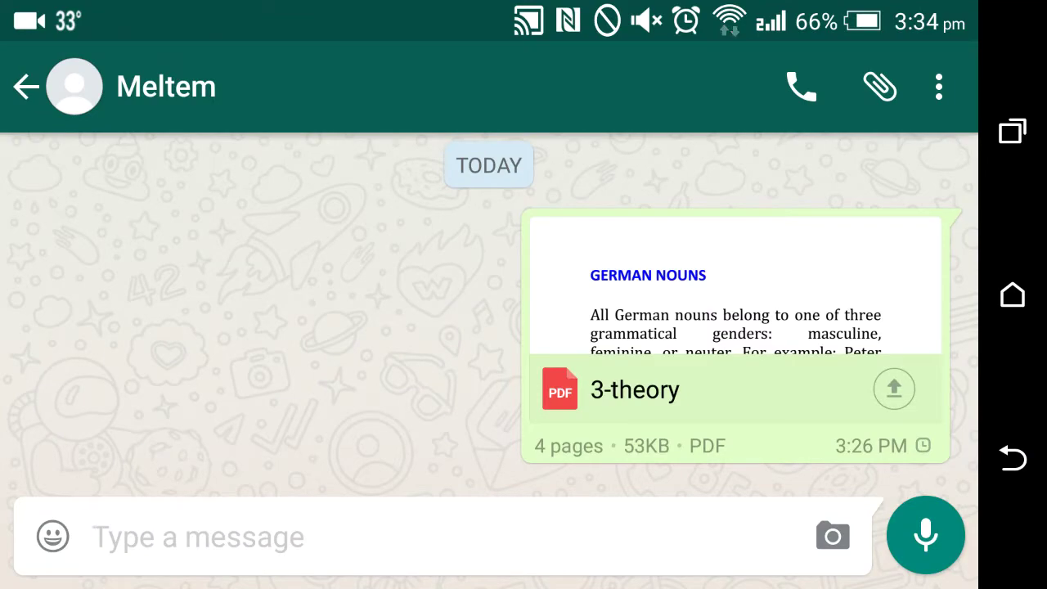
click(1012, 131)
click(376, 356)
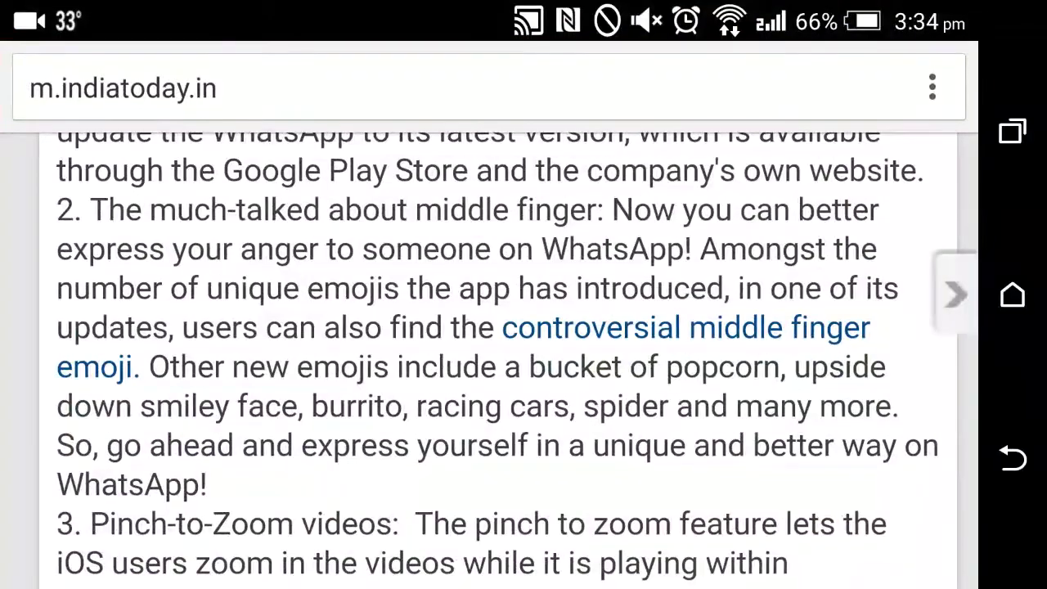
- Scroll the article through items 3–5 on pinch-to-zoom videos and shared link history, then return to WhatsApp
scroll(149, 444, down, 3)
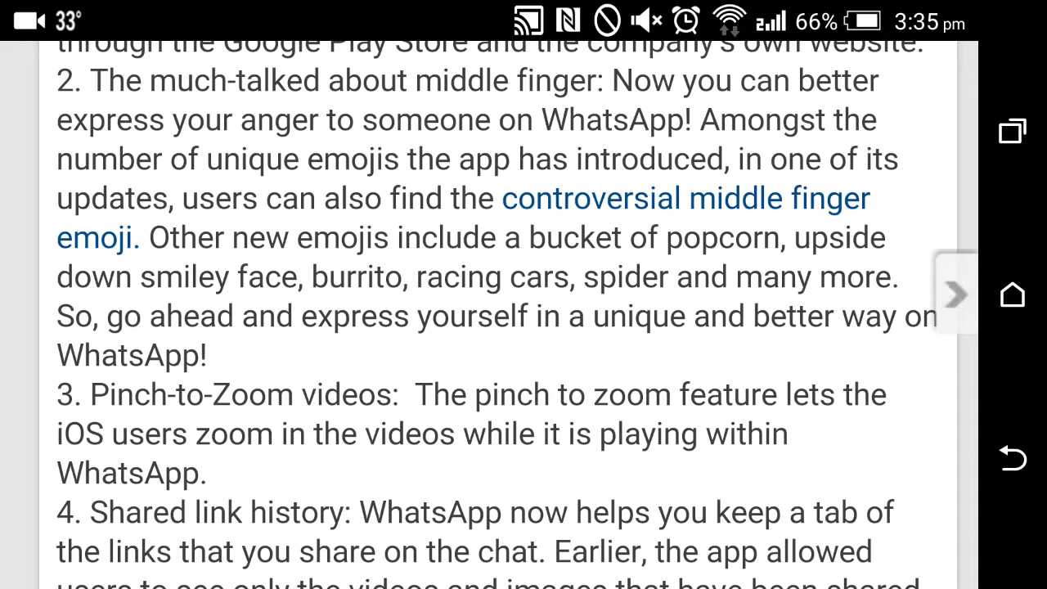
scroll(507, 311, down, 1)
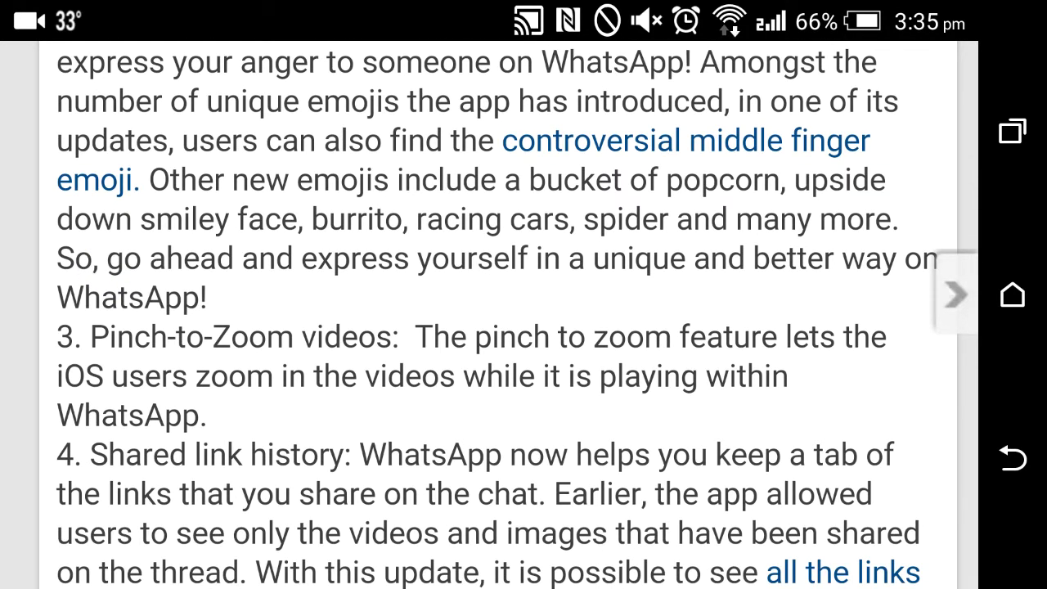
scroll(102, 255, down, 3)
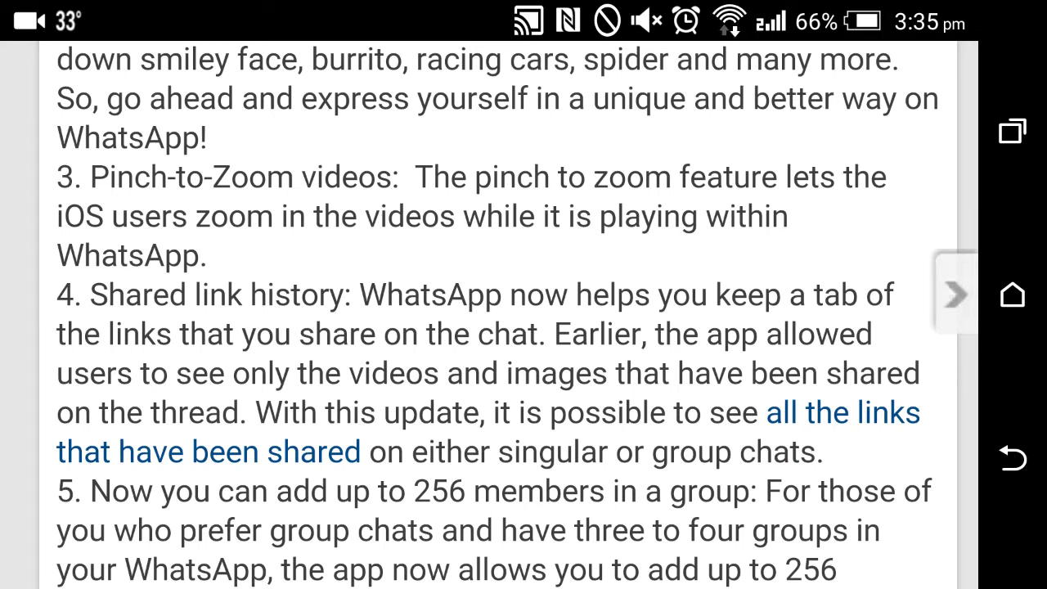
scroll(262, 427, up, 1)
click(1011, 131)
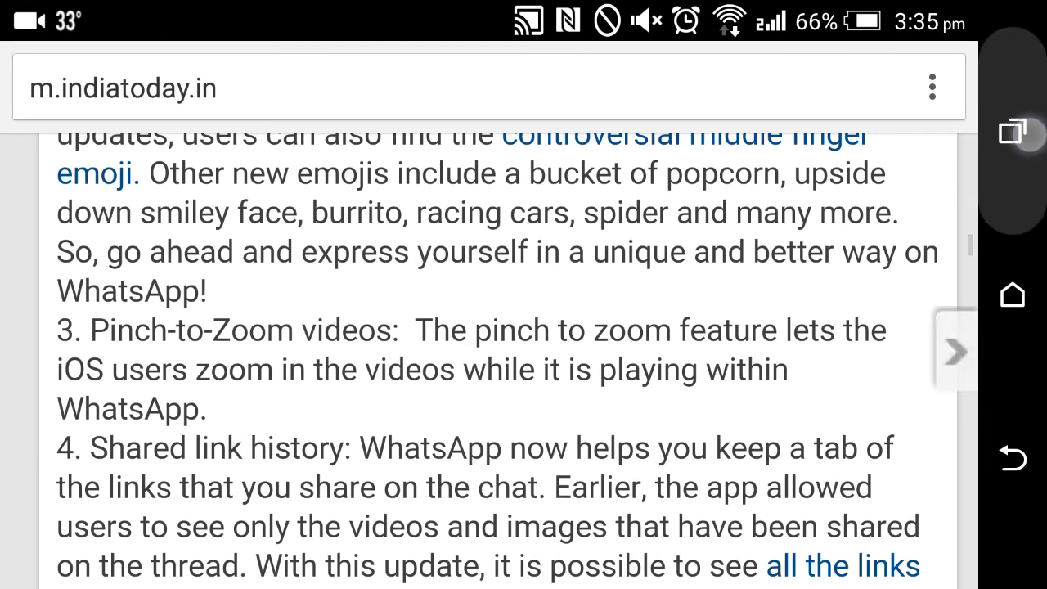
click(374, 354)
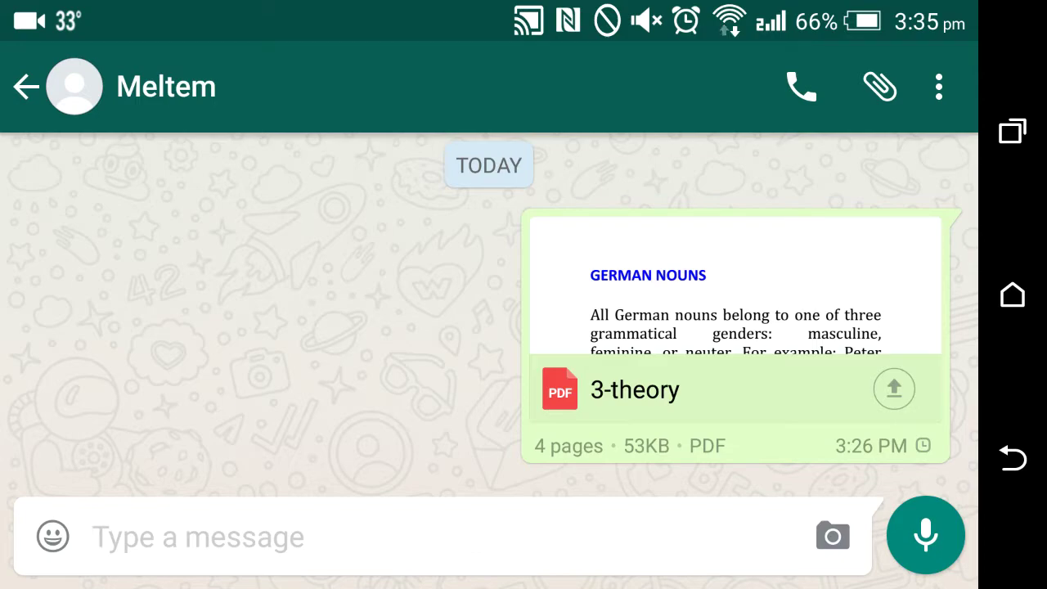
drag(218, 332, 233, 232)
click(1012, 130)
- Scroll Chrome's article to item 5 about 256-member groups, then switch back to the WhatsApp chat
click(360, 339)
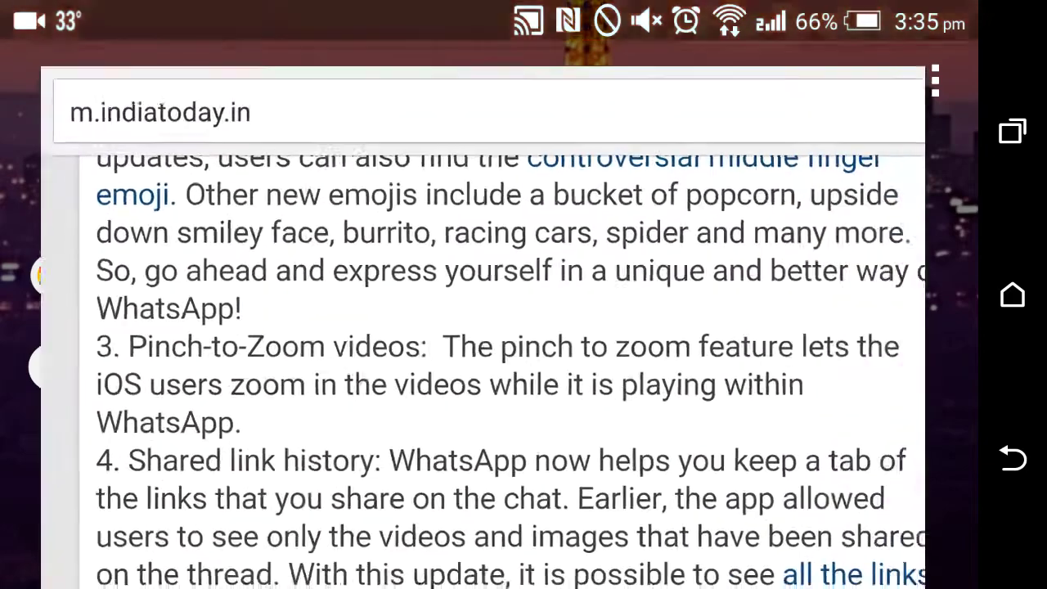
drag(126, 408, 127, 237)
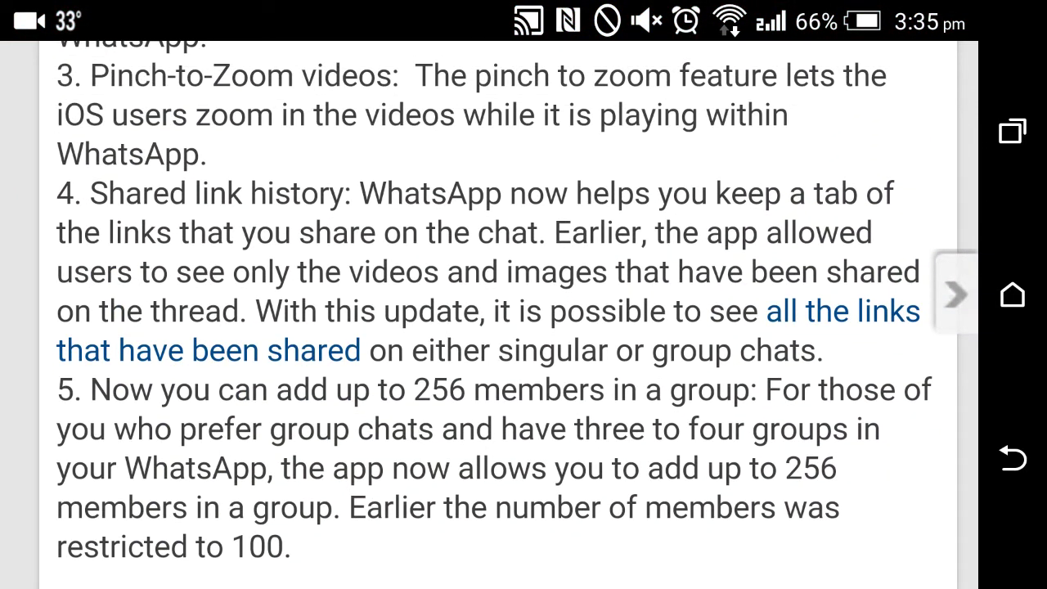
click(1012, 131)
click(391, 362)
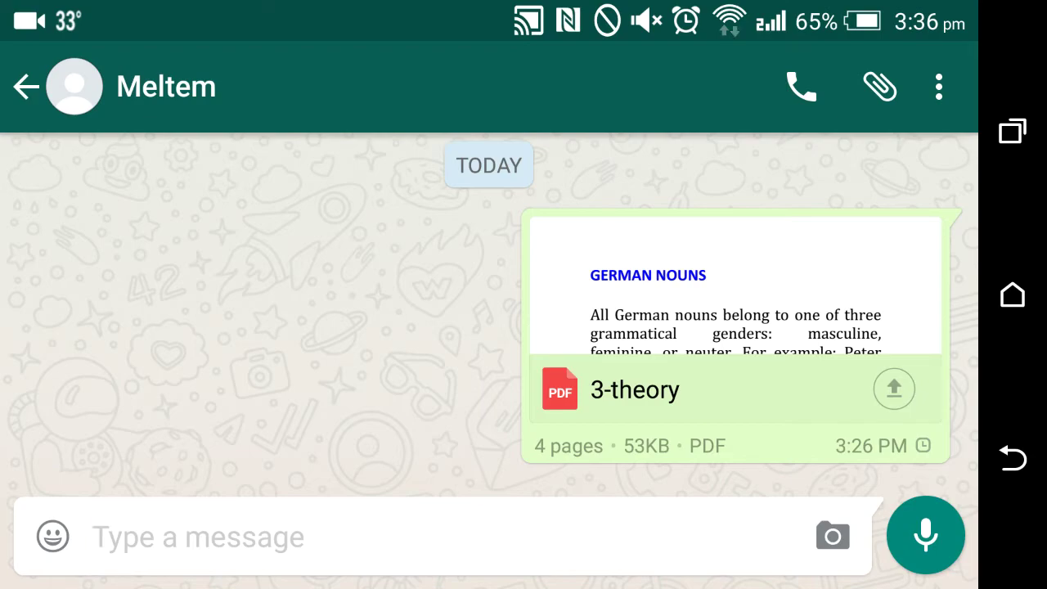
- Reopen the article in Chrome, review the headline and item 1 on sharing PDFs, then pull down notifications
click(1012, 131)
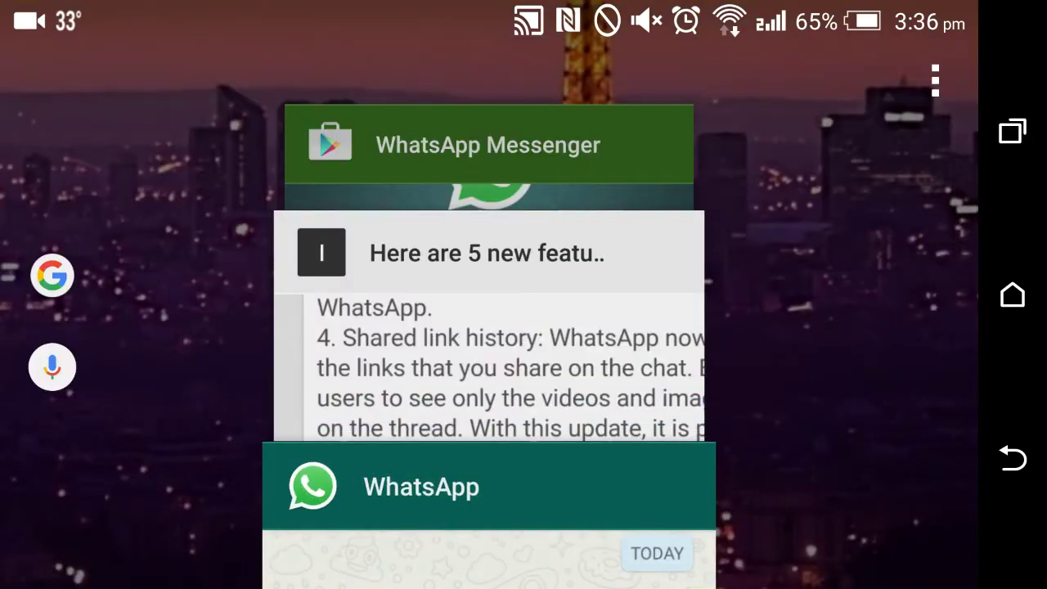
click(491, 344)
scroll(196, 466, up, 15)
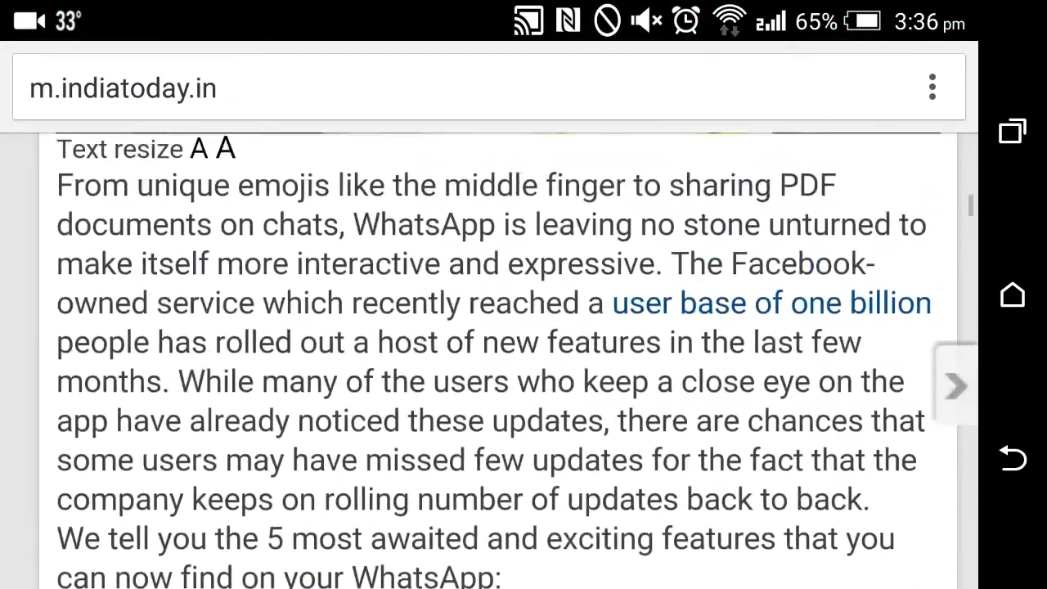
scroll(199, 466, up, 10)
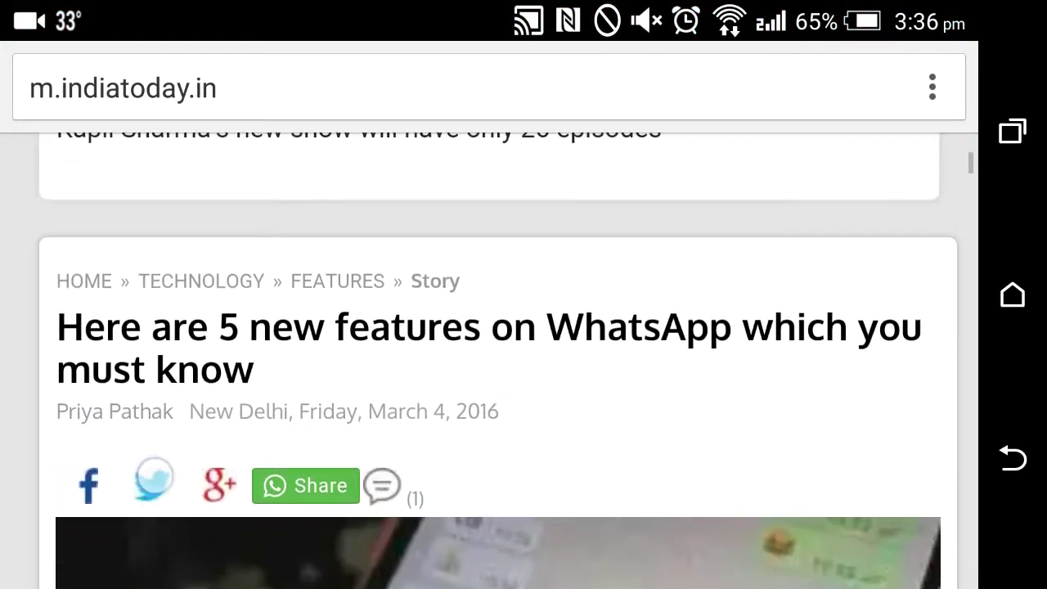
scroll(133, 385, down, 15)
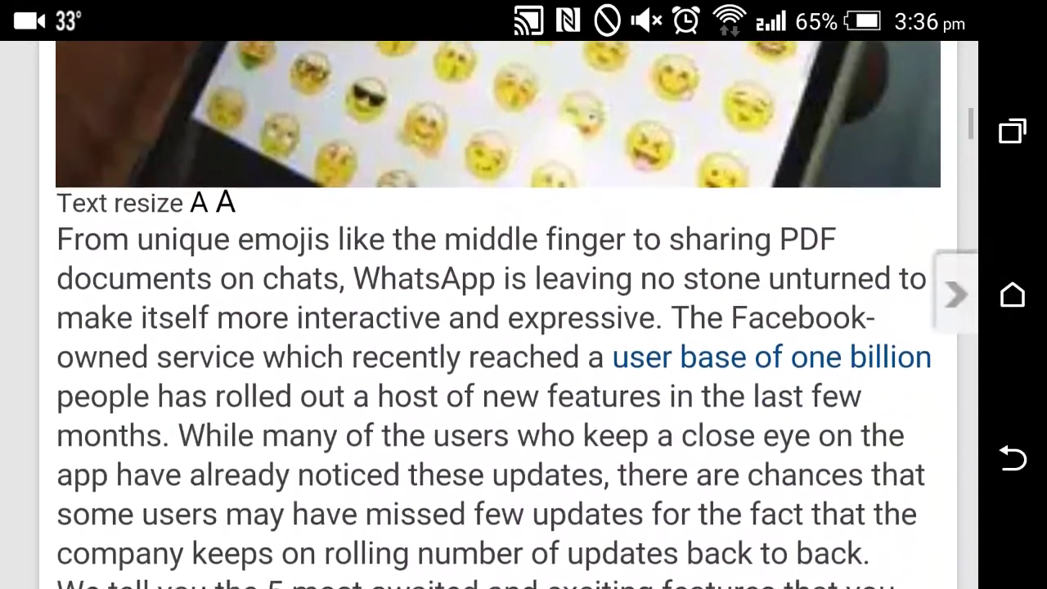
scroll(490, 314, down, 1)
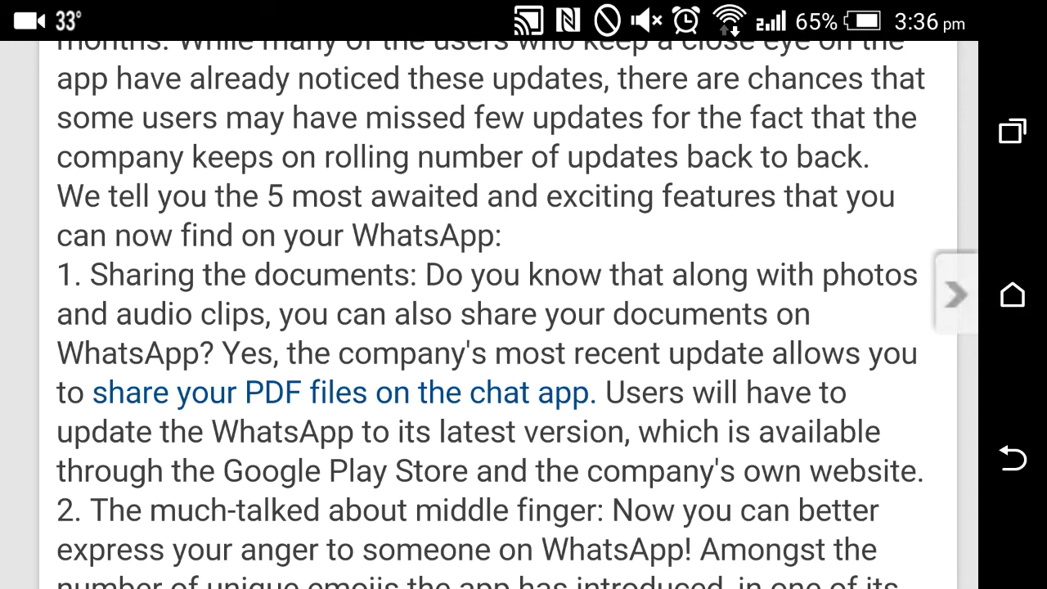
drag(490, 8, 491, 367)
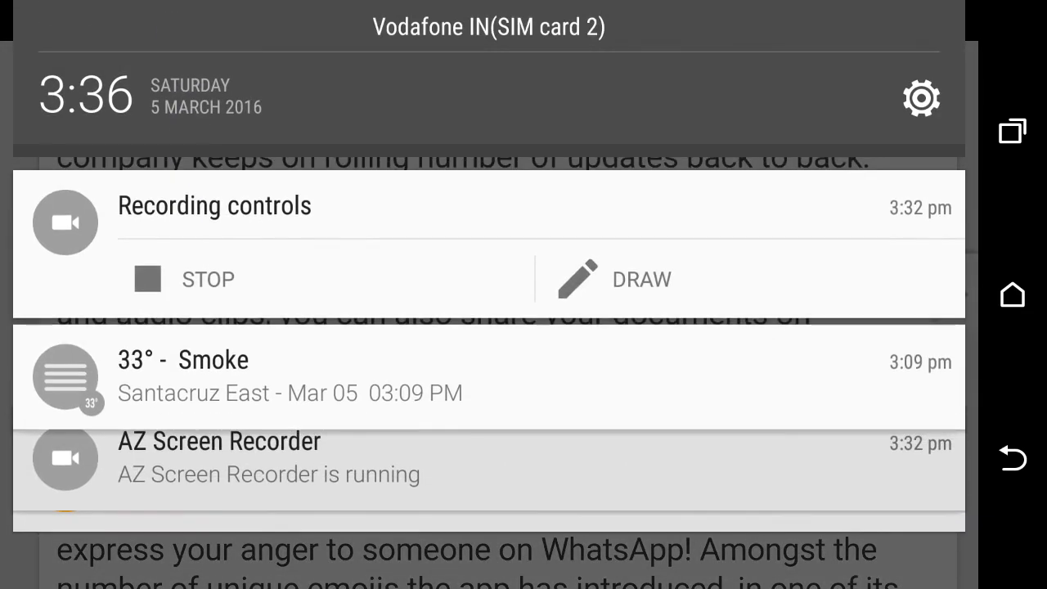